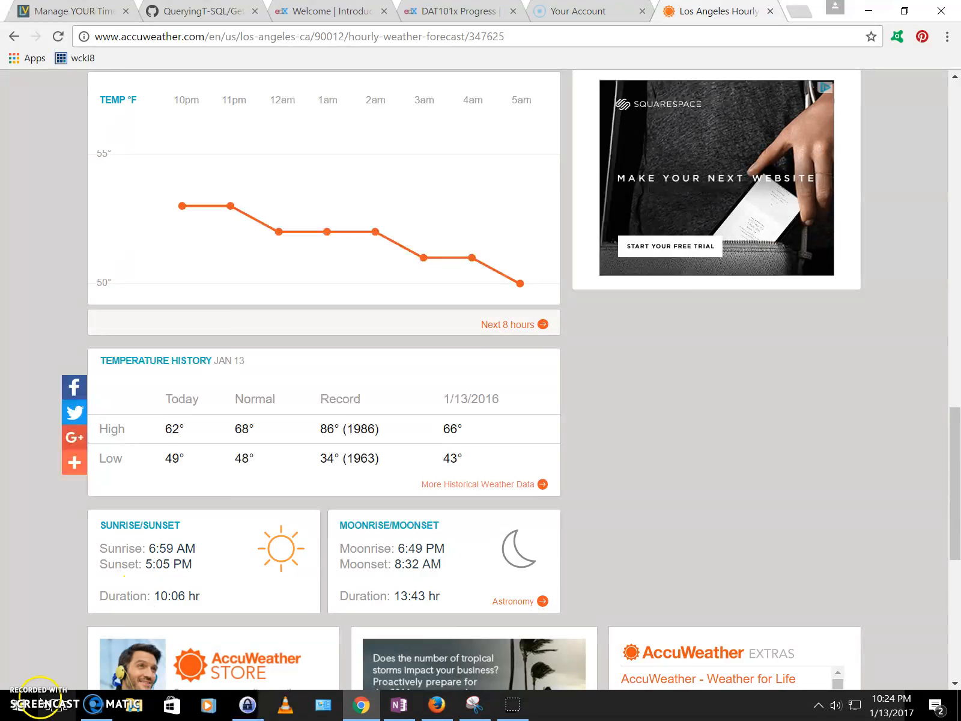
Step: Open the Start menu with the AccuWeather Los Angeles Sunrise/Sunset card showing in Chrome
left_click(20, 713)
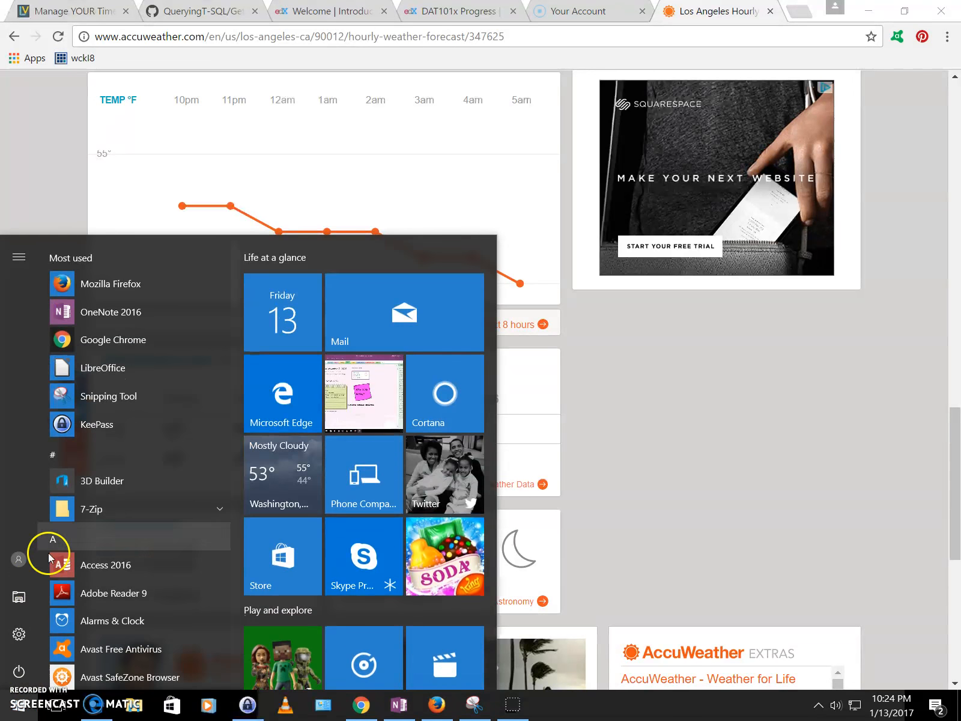
Step: Take a rectangular snip of the Sunrise/Sunset card (6:59 AM, 5:05 PM) and copy it
left_click(87, 397)
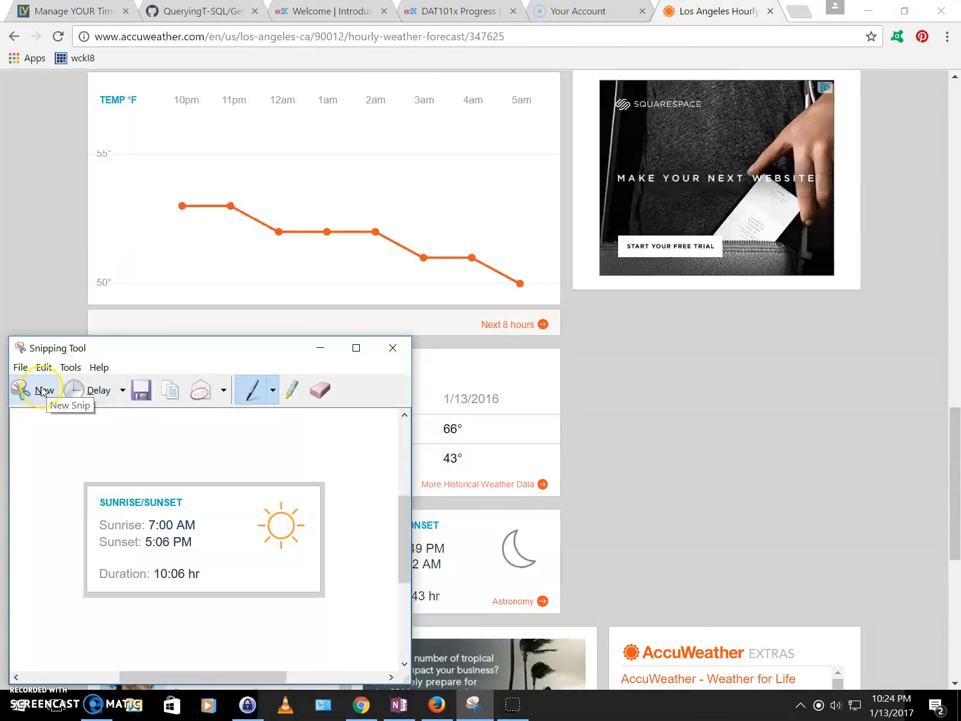
left_click(42, 390)
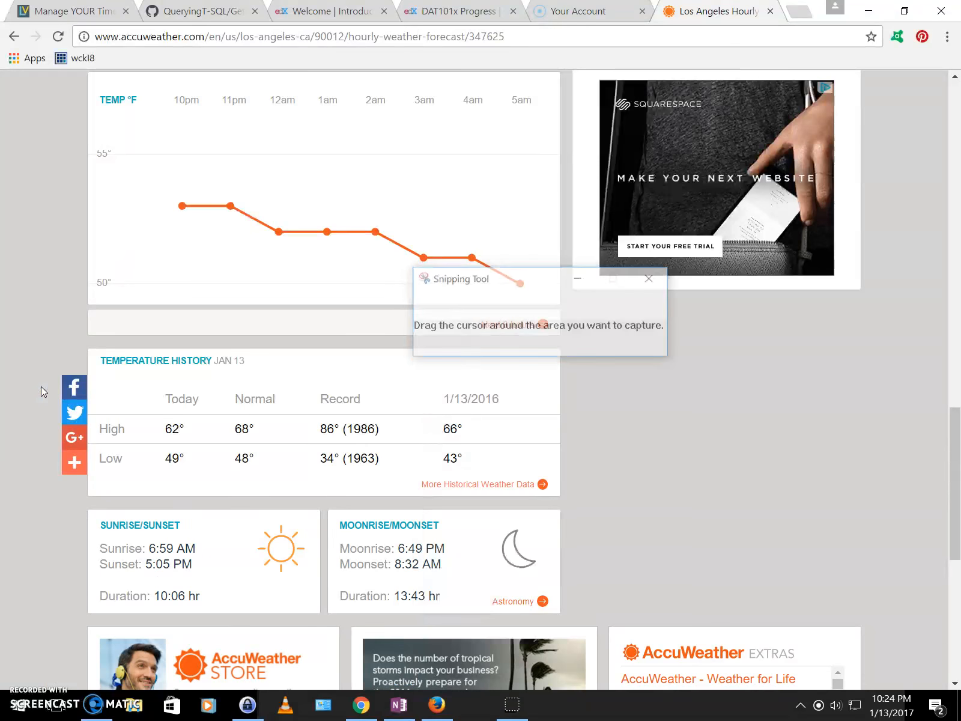
left_click(471, 303)
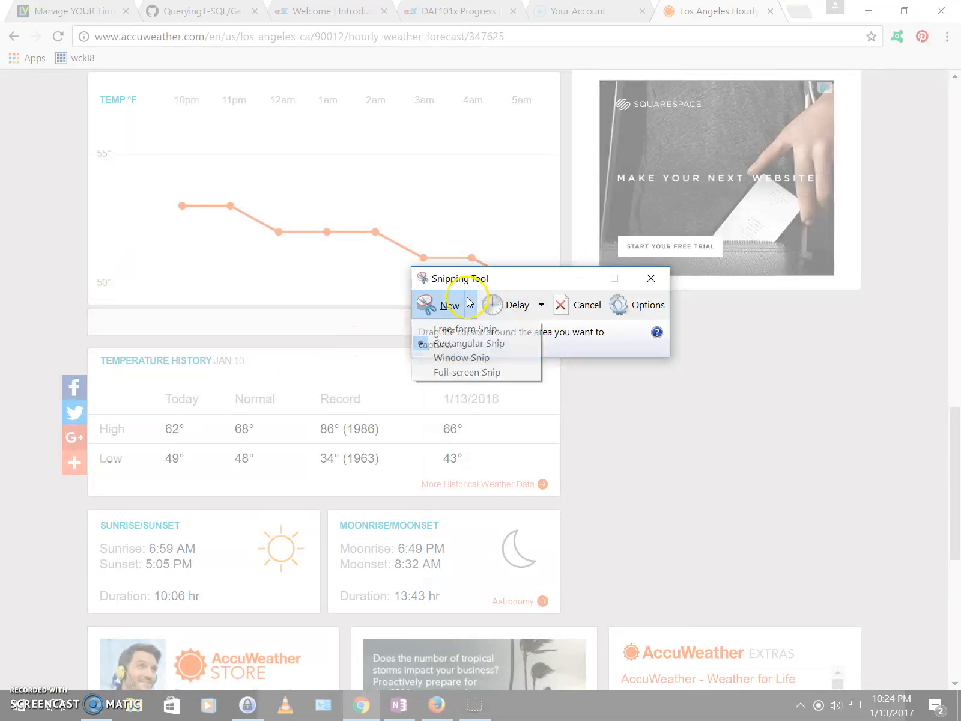
left_click(466, 341)
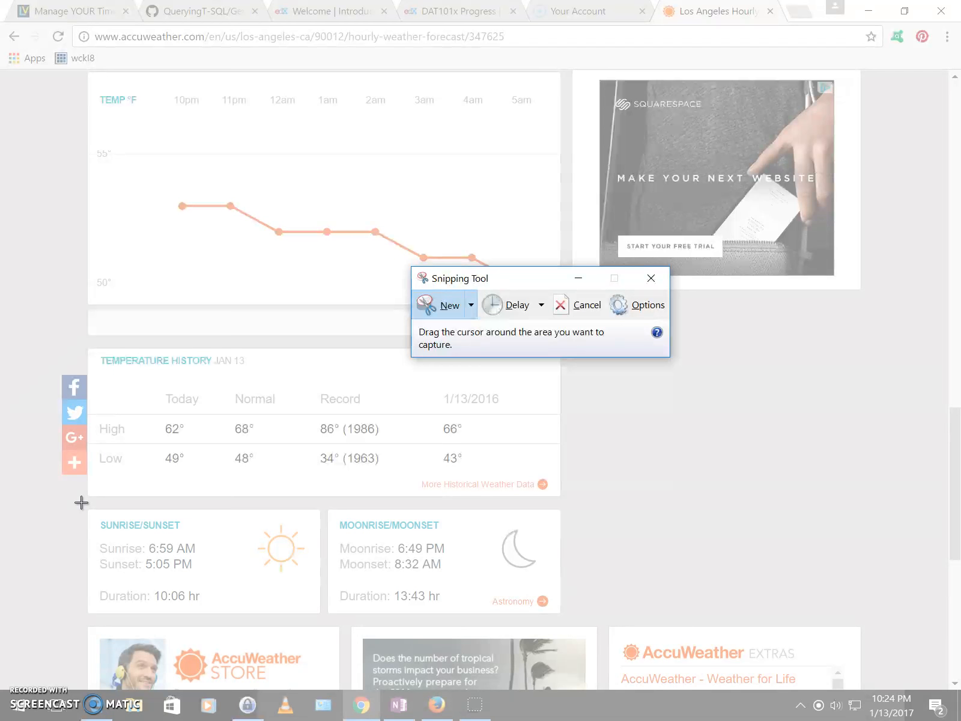
left_click_drag(81, 503, 325, 621)
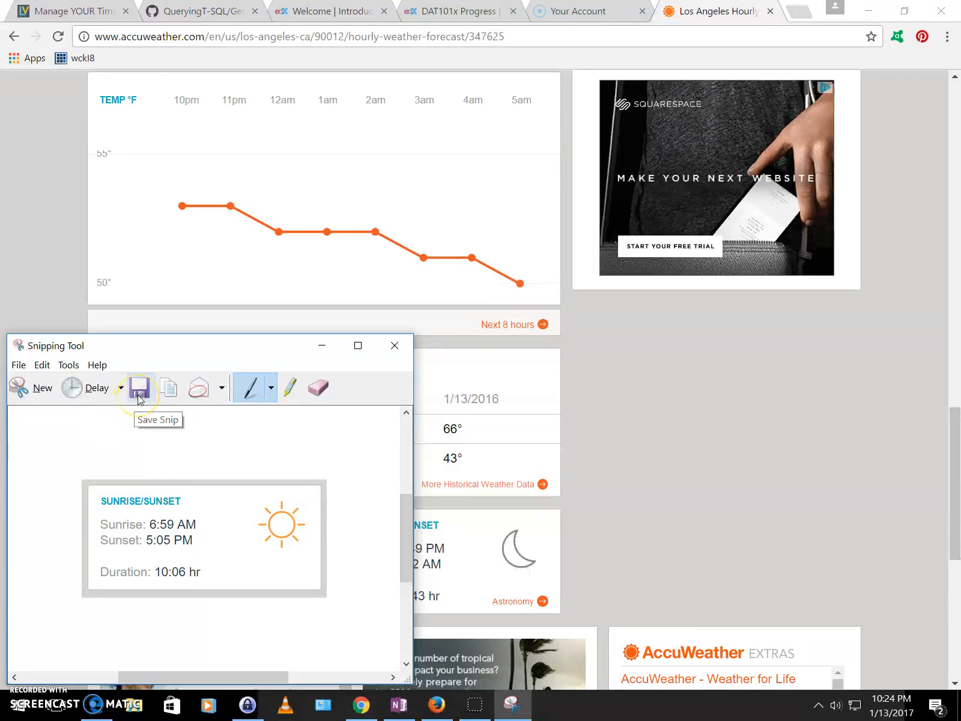
left_click(170, 389)
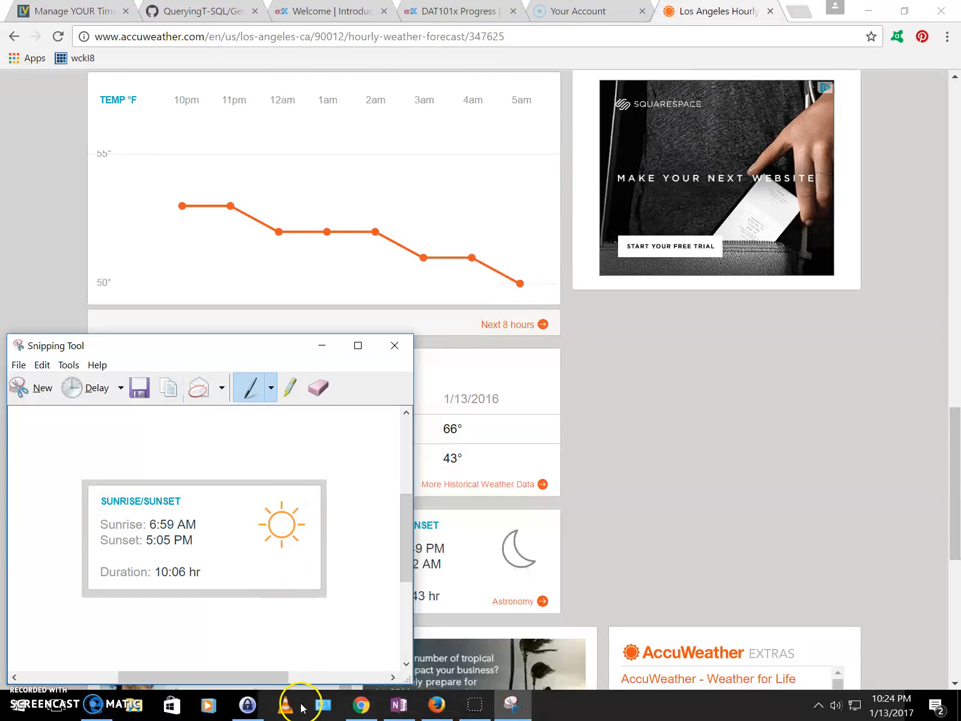
Step: Paste the snip as a picture on OneNote's Create a weather icon page
left_click(397, 704)
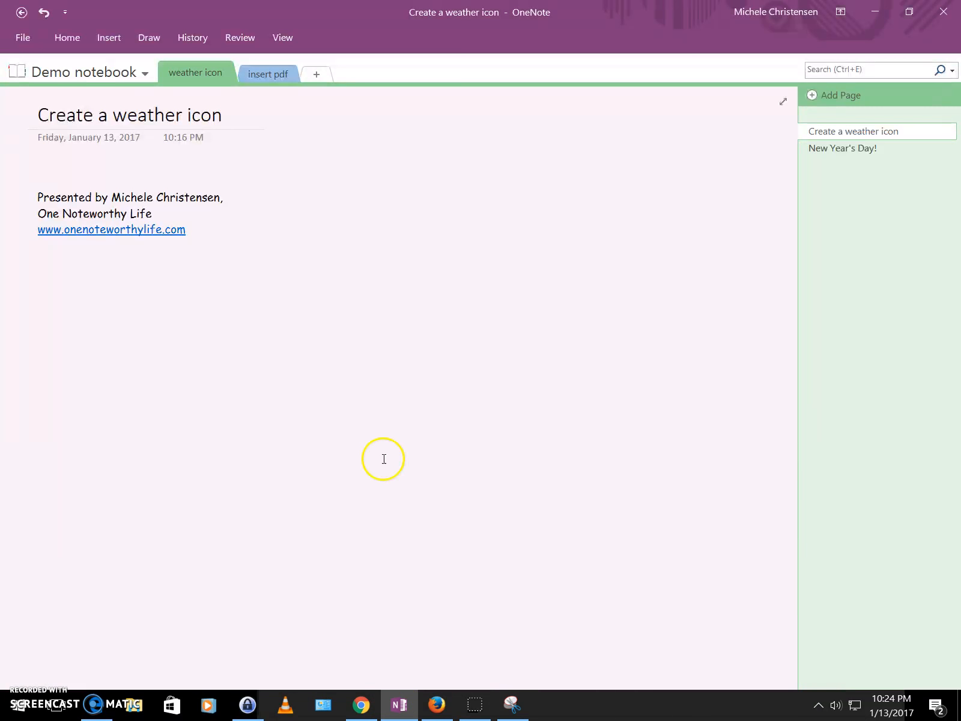
right_click(356, 246)
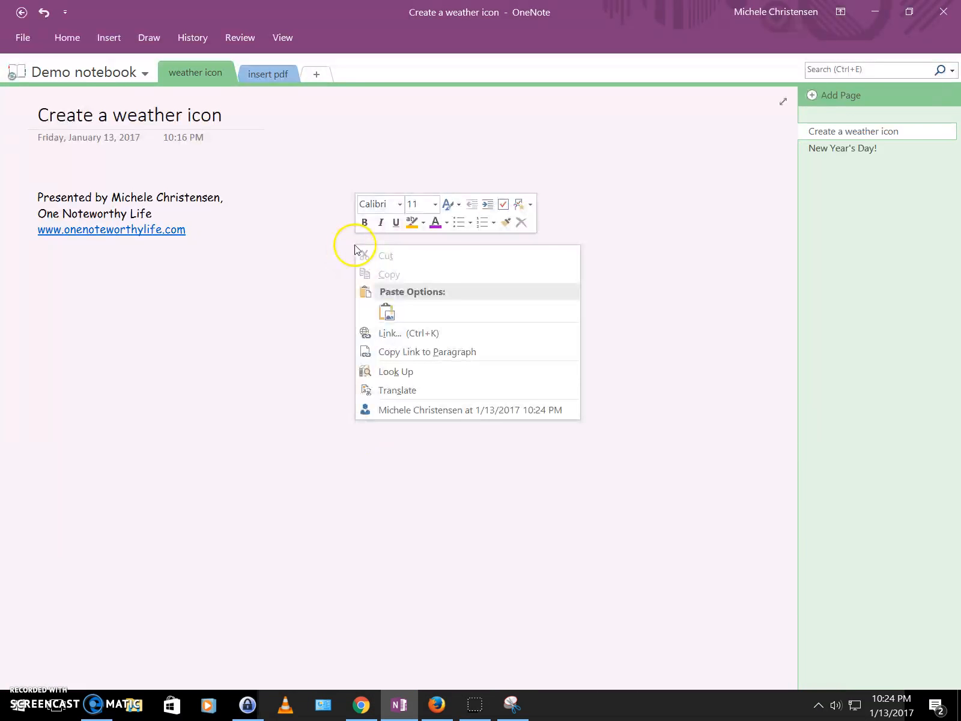
left_click(386, 311)
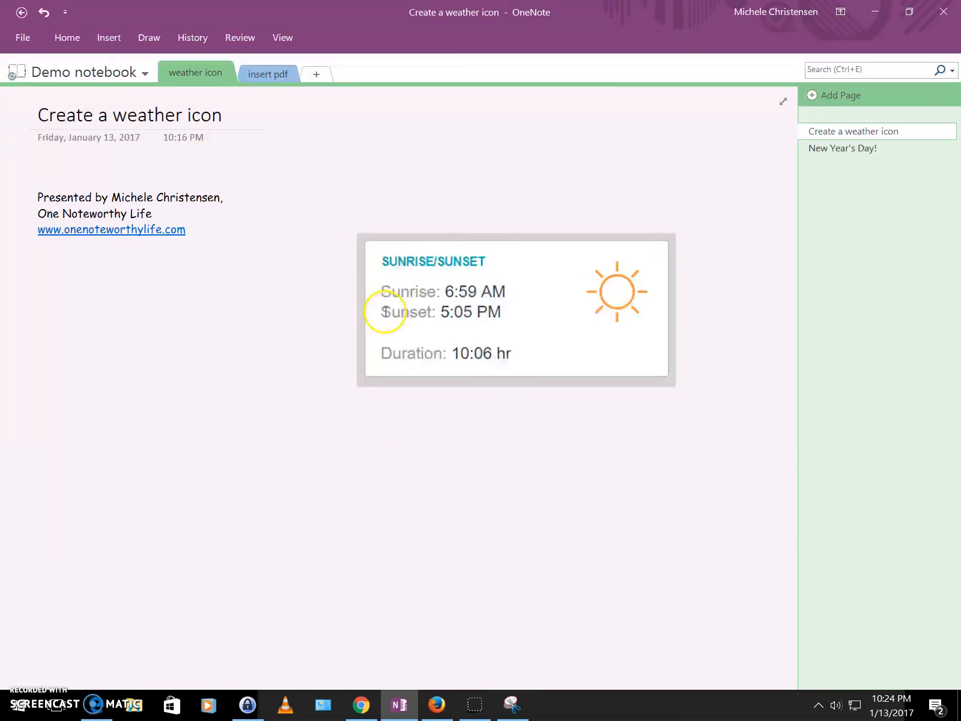
Step: Shrink the pasted picture to a medium size and move it up beside the page title
left_click(517, 282)
left_click_drag(677, 233, 527, 279)
left_click(564, 278)
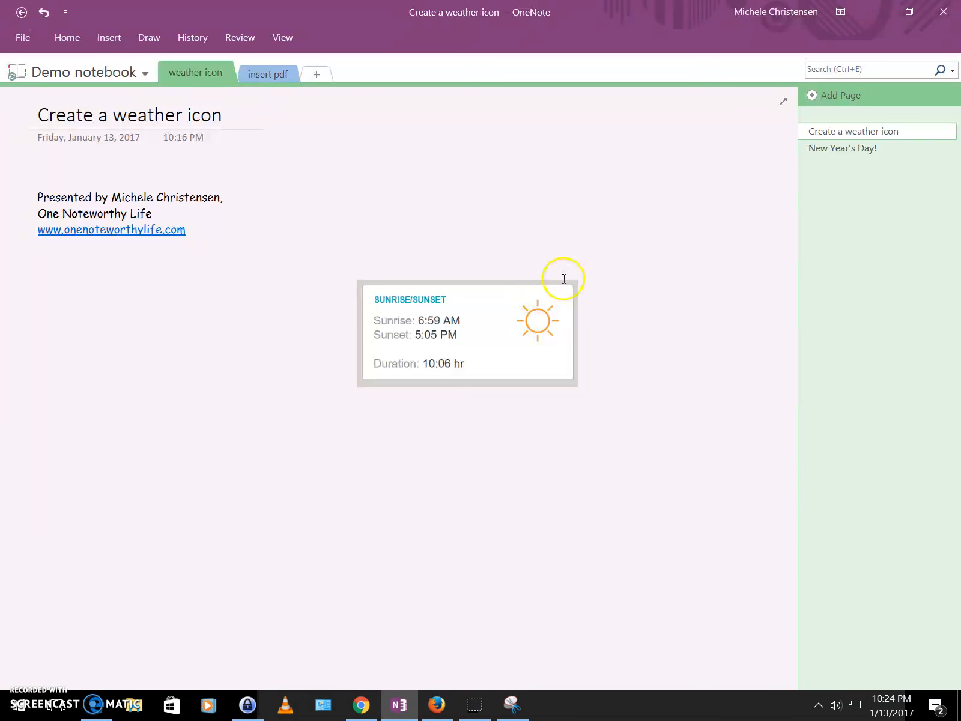
left_click(575, 285)
left_click_drag(581, 277, 605, 242)
left_click_drag(517, 300, 498, 196)
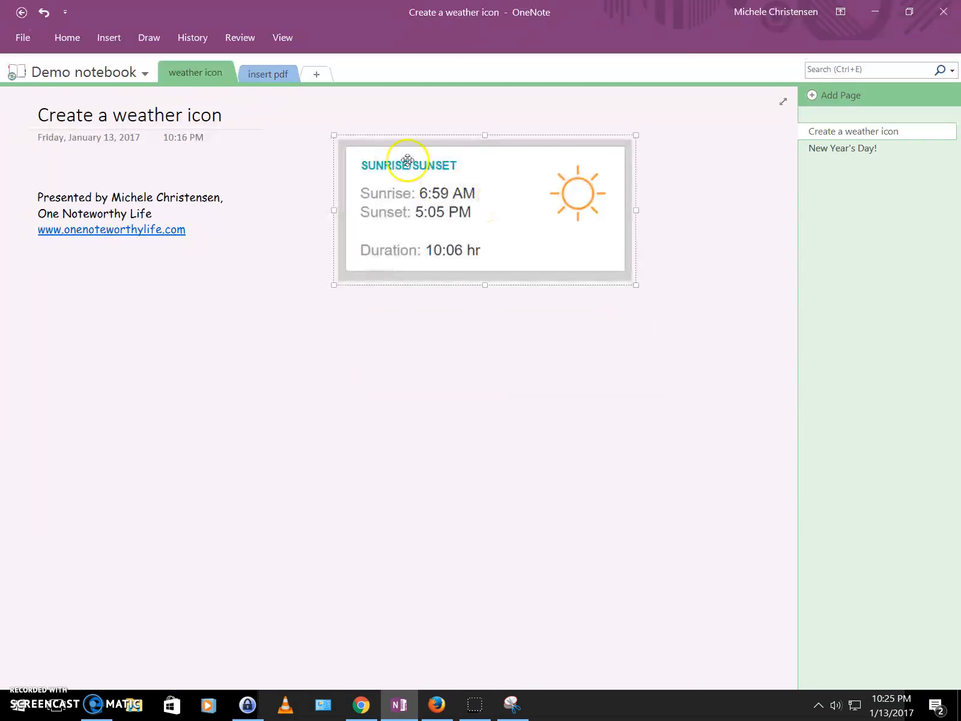
left_click(348, 115)
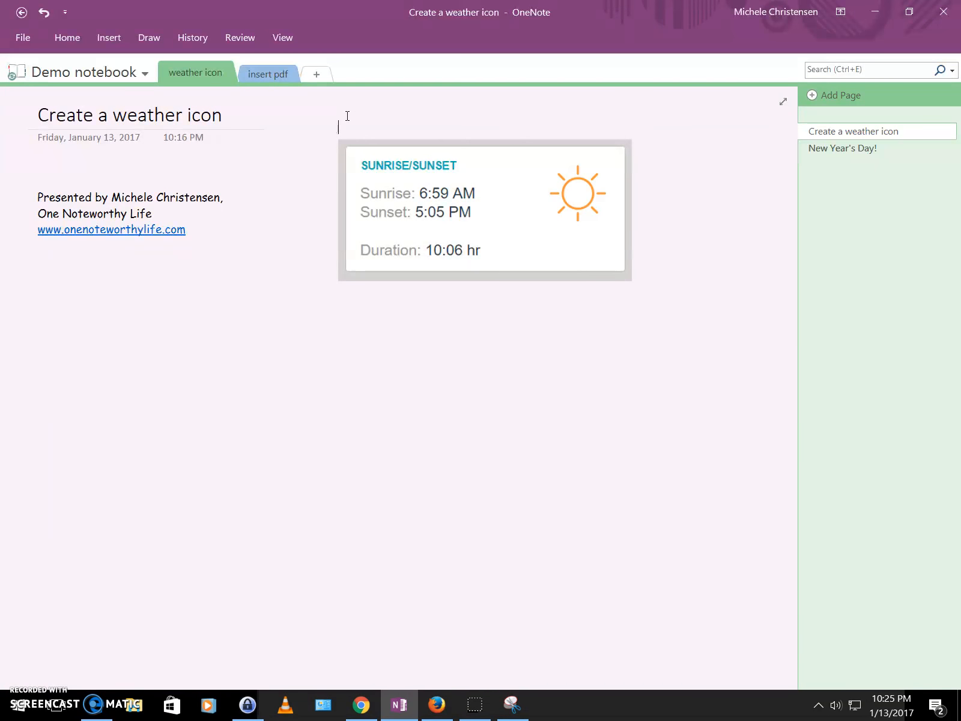
Step: Type the caption 'From Accuweather:' directly above the Sunrise/Sunset picture
type("Fro")
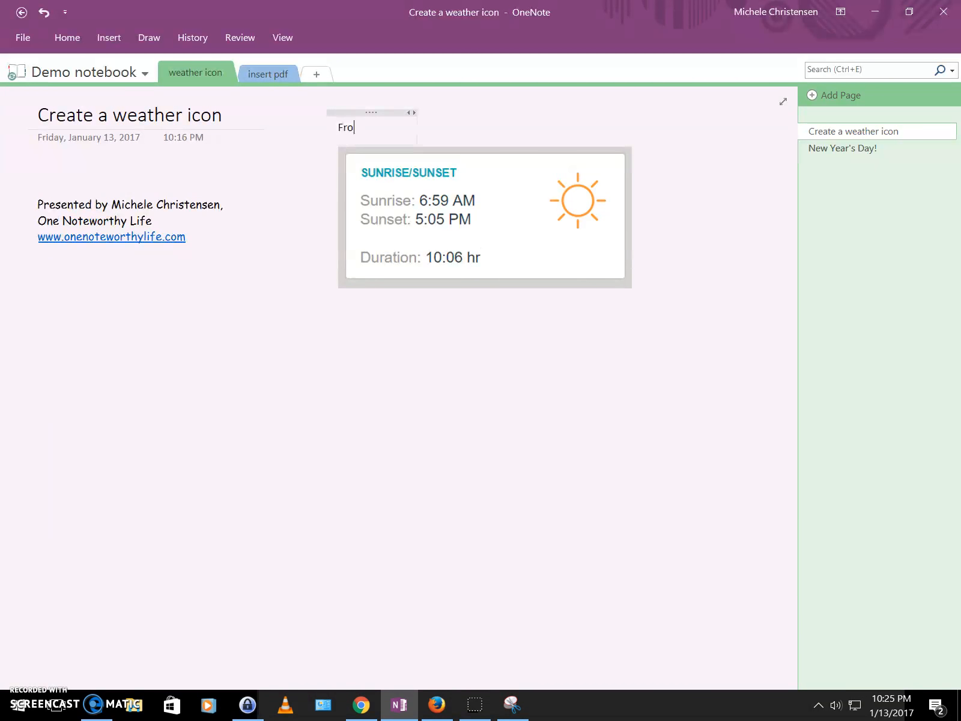
type("m Accuweather")
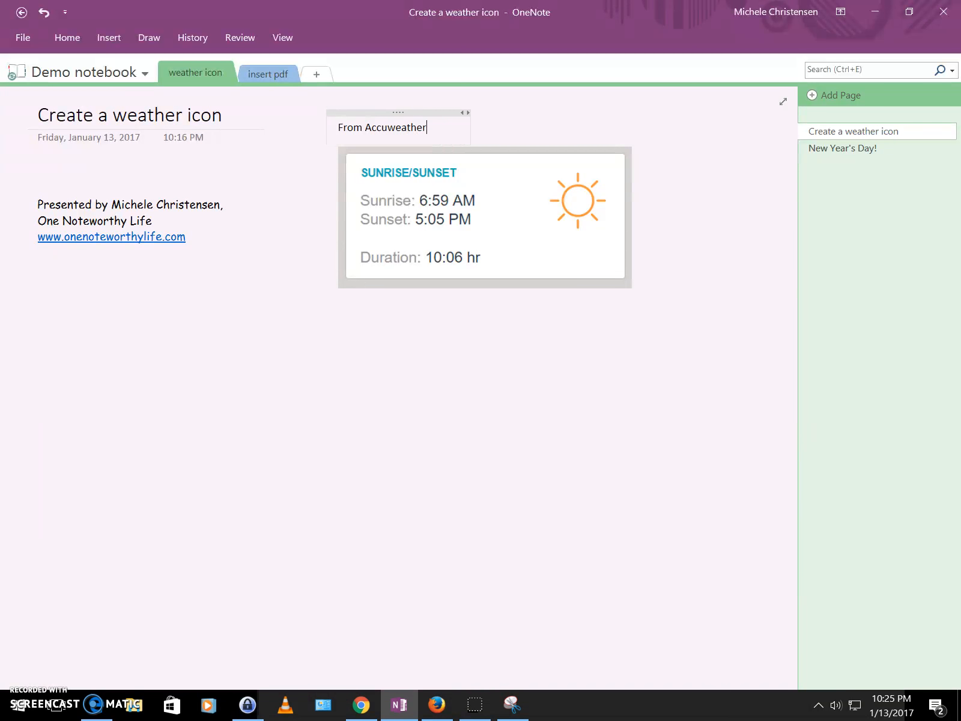
type(":")
left_click(348, 358)
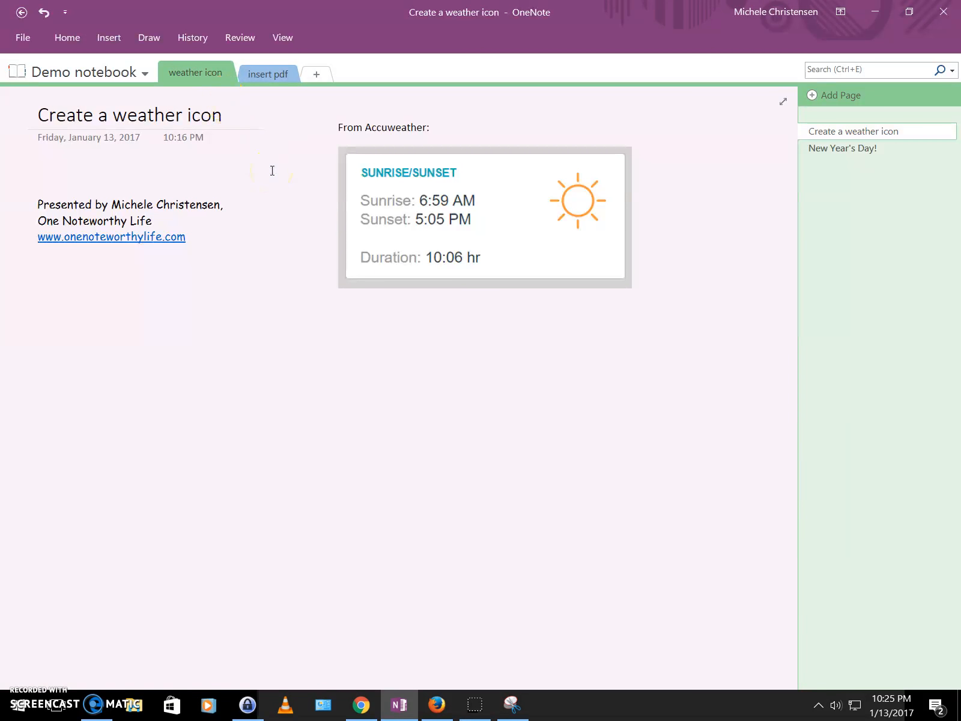
left_click(142, 38)
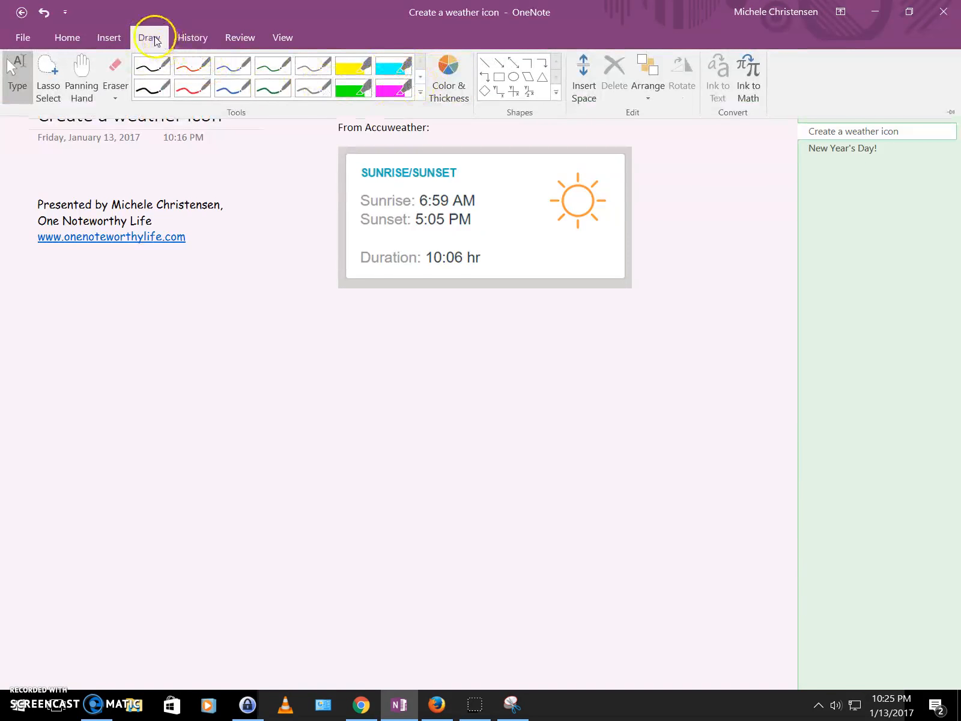
Step: Set the drawing pen to purple at 2.0 mm and pick the rectangle shape
left_click(446, 72)
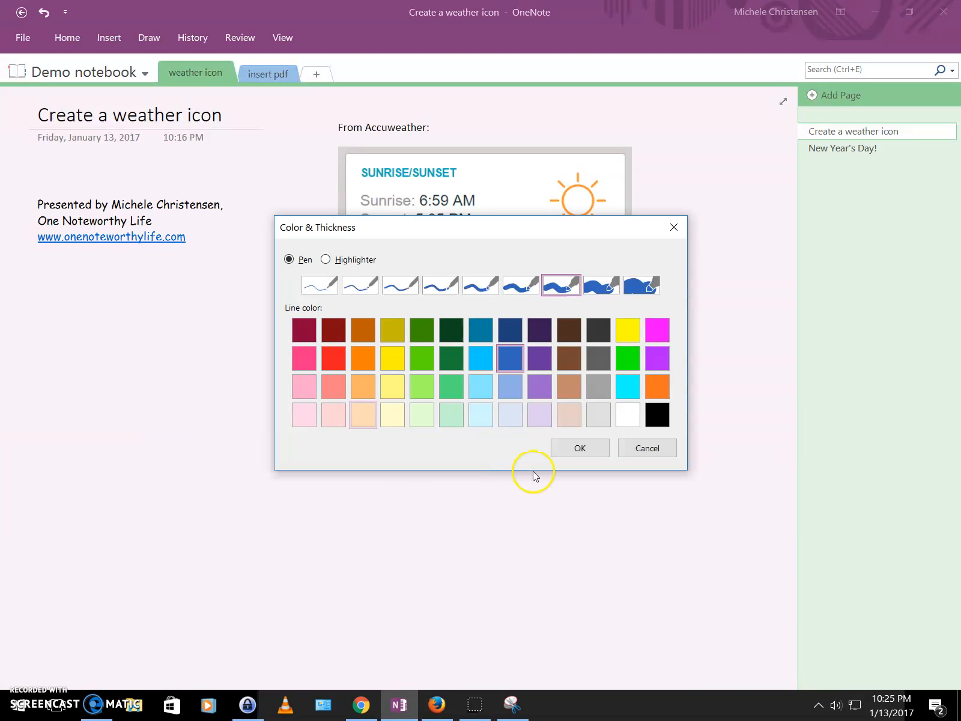
left_click(536, 391)
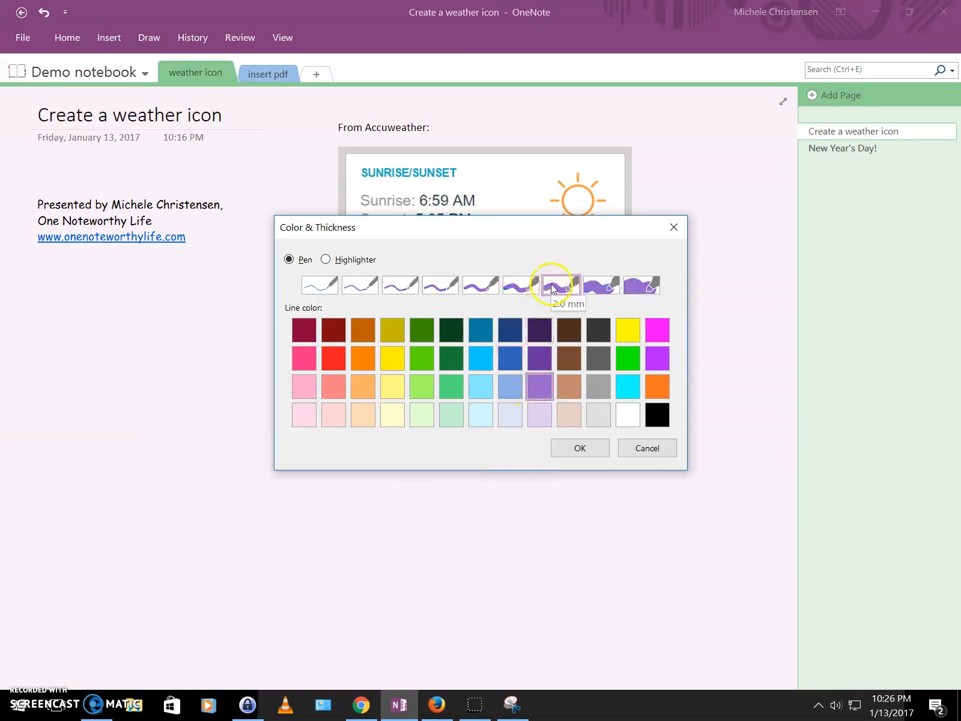
left_click(588, 449)
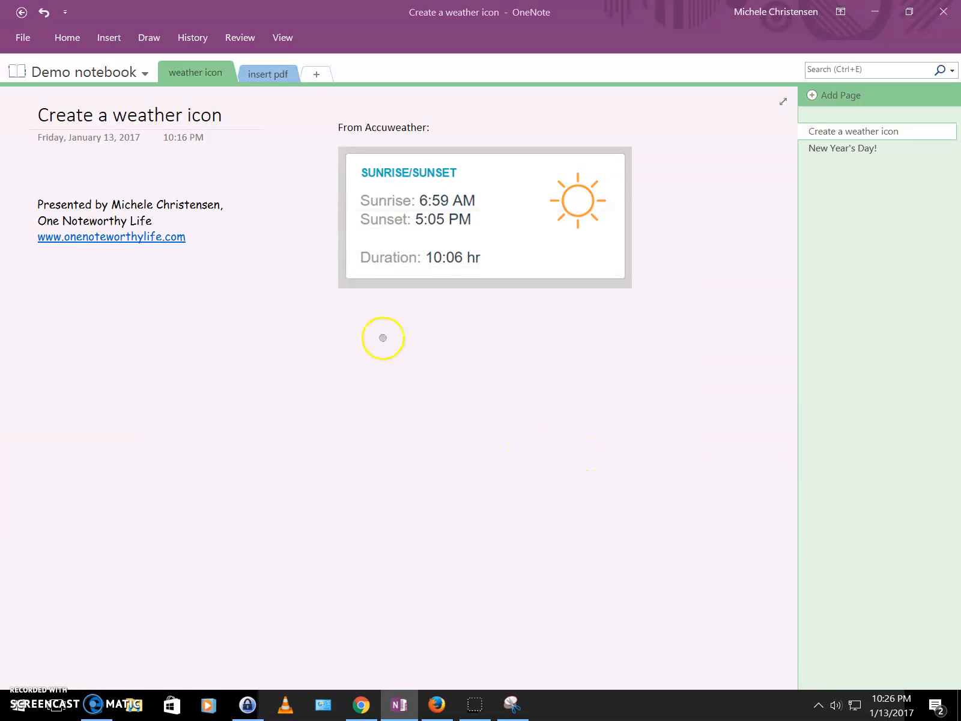
left_click(148, 36)
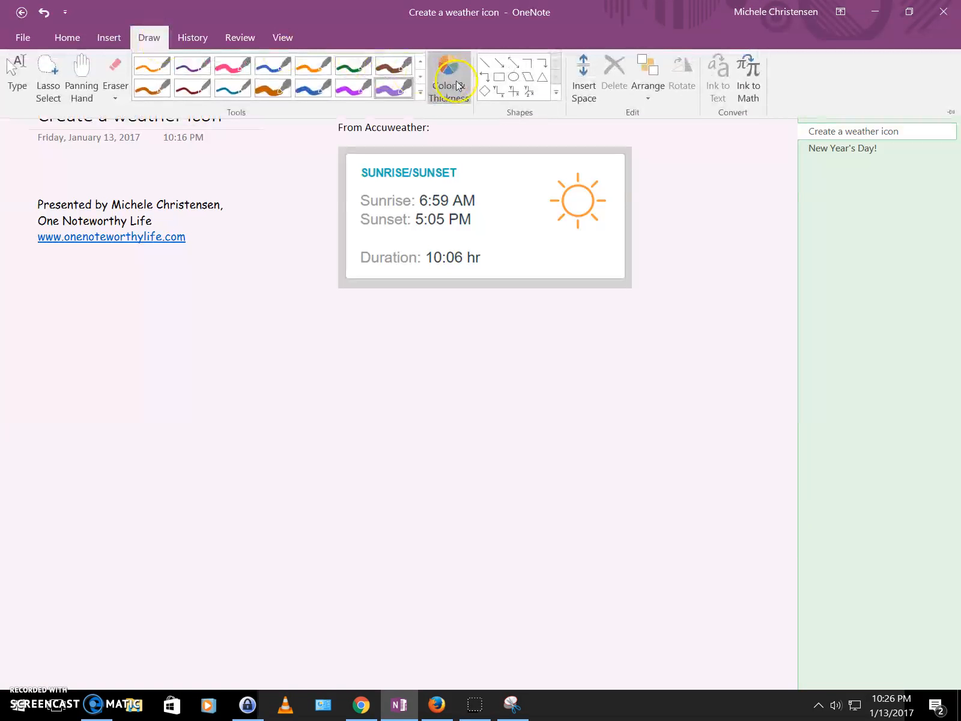
left_click(497, 83)
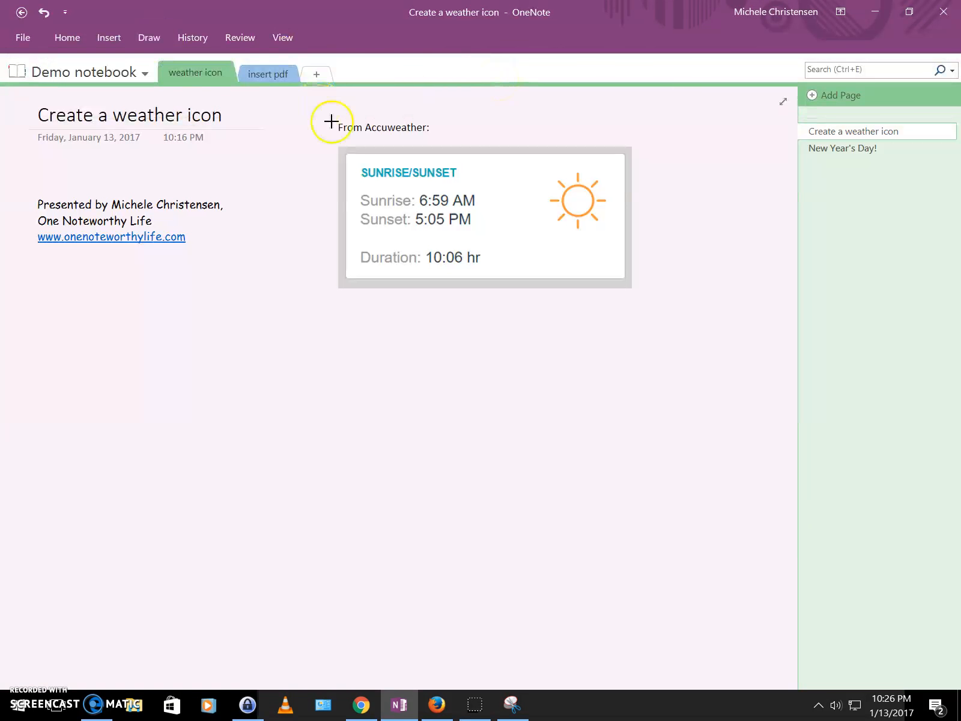
Step: Draw a purple rectangle around the snip, nudge its top edge, and undo the stray dot
mouse_move(337, 144)
left_mouse_down()
mouse_move(348, 163)
mouse_move(630, 261)
mouse_move(637, 292)
left_mouse_up()
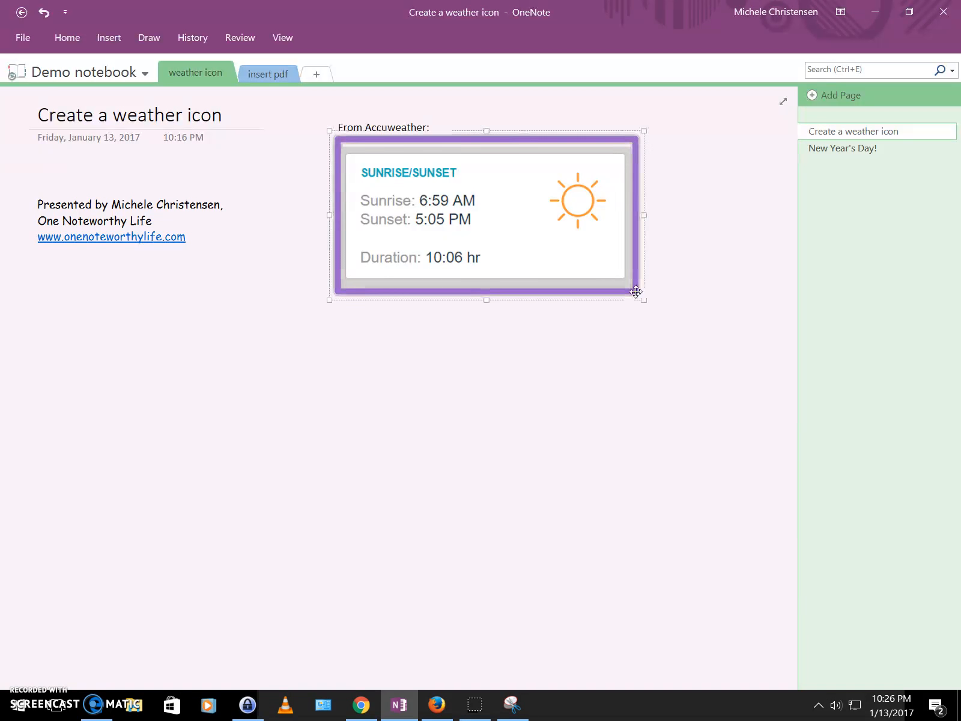
left_click_drag(487, 129, 487, 134)
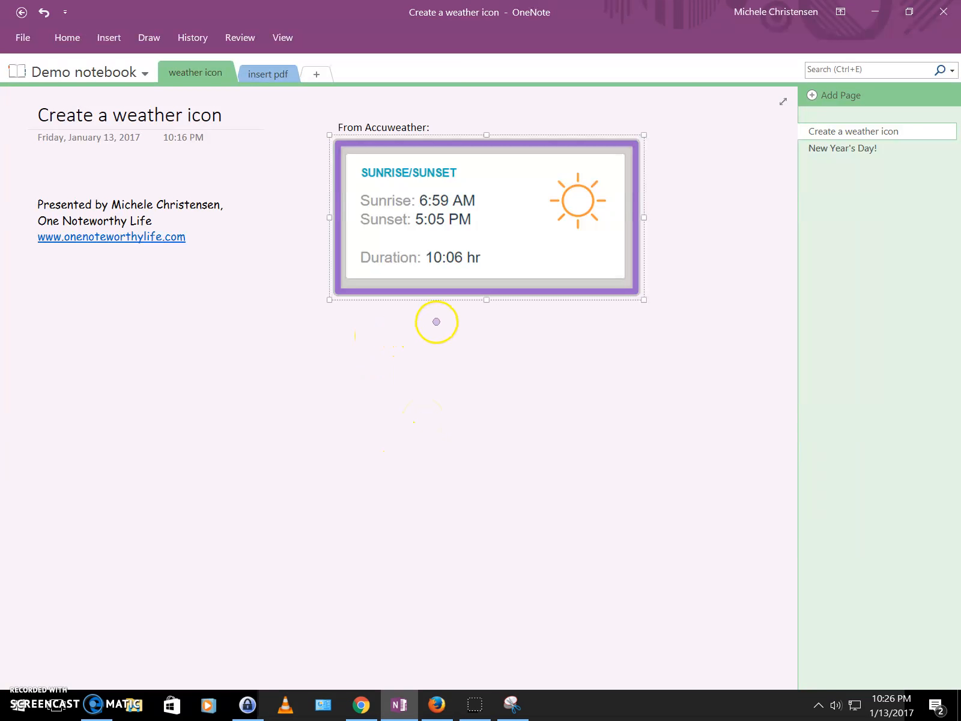
left_click(487, 303)
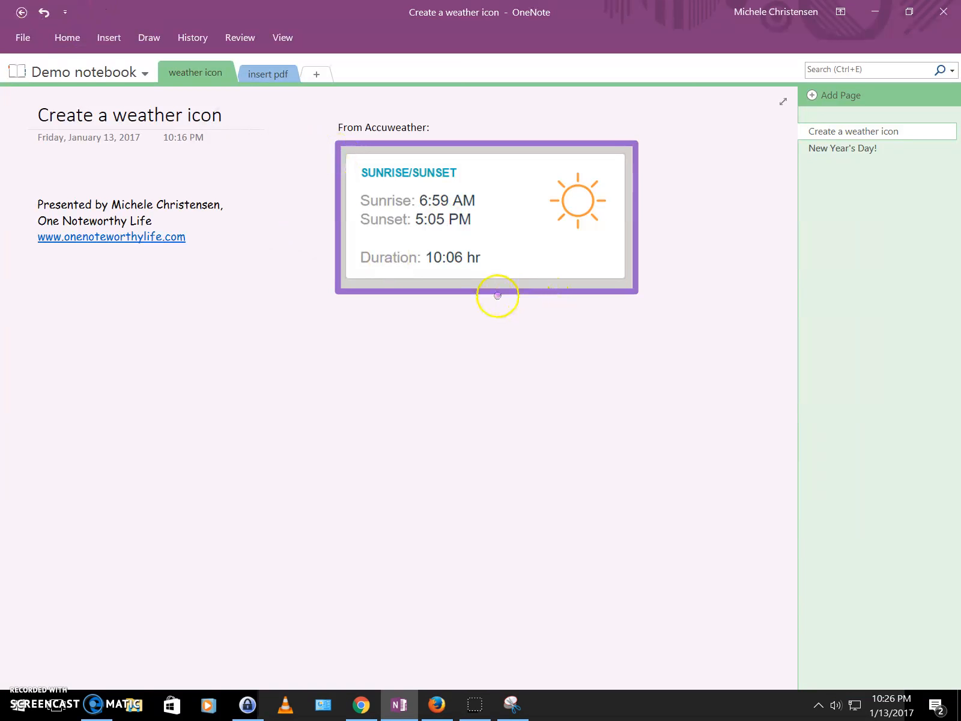
left_click(42, 12)
Step: Make the purple frame taller and wider, and enlarge the snip inside it
left_click(487, 292)
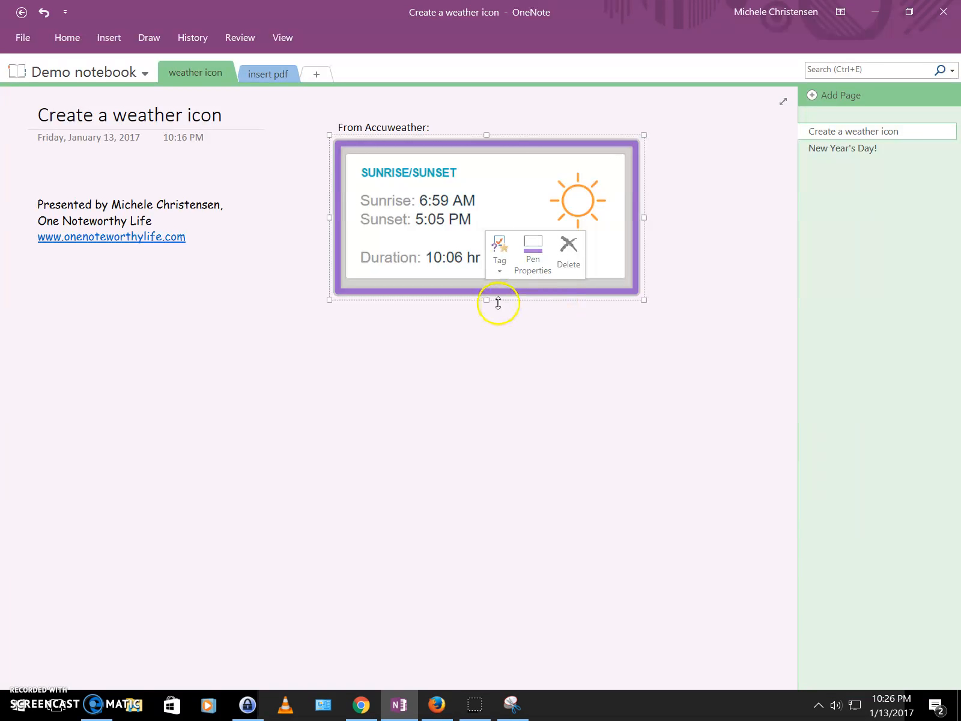
left_click_drag(487, 301, 486, 340)
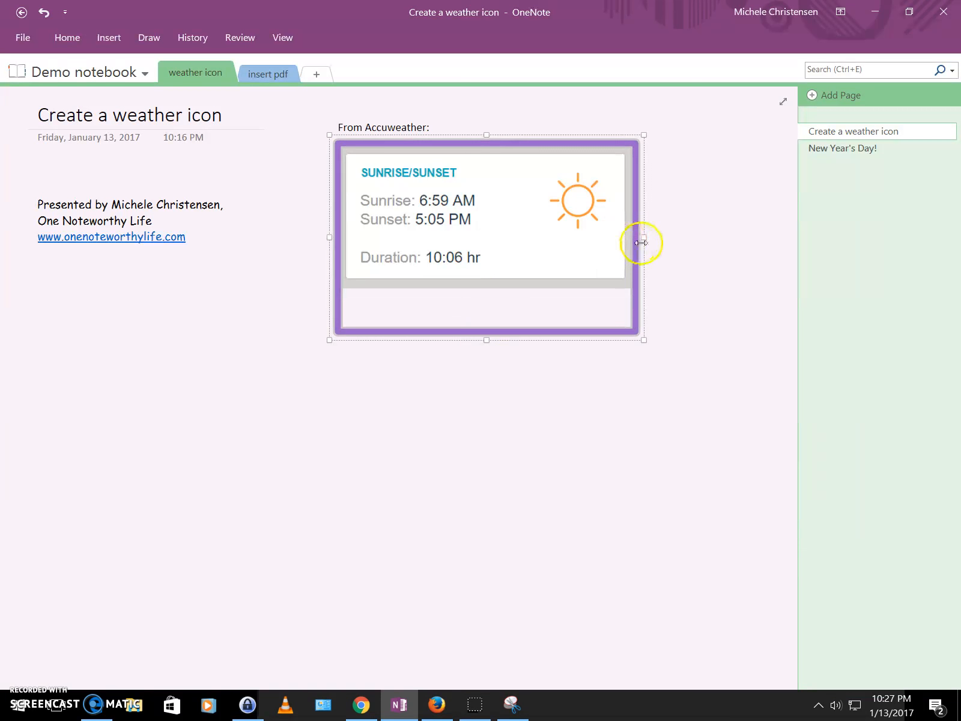
left_click_drag(641, 242, 676, 240)
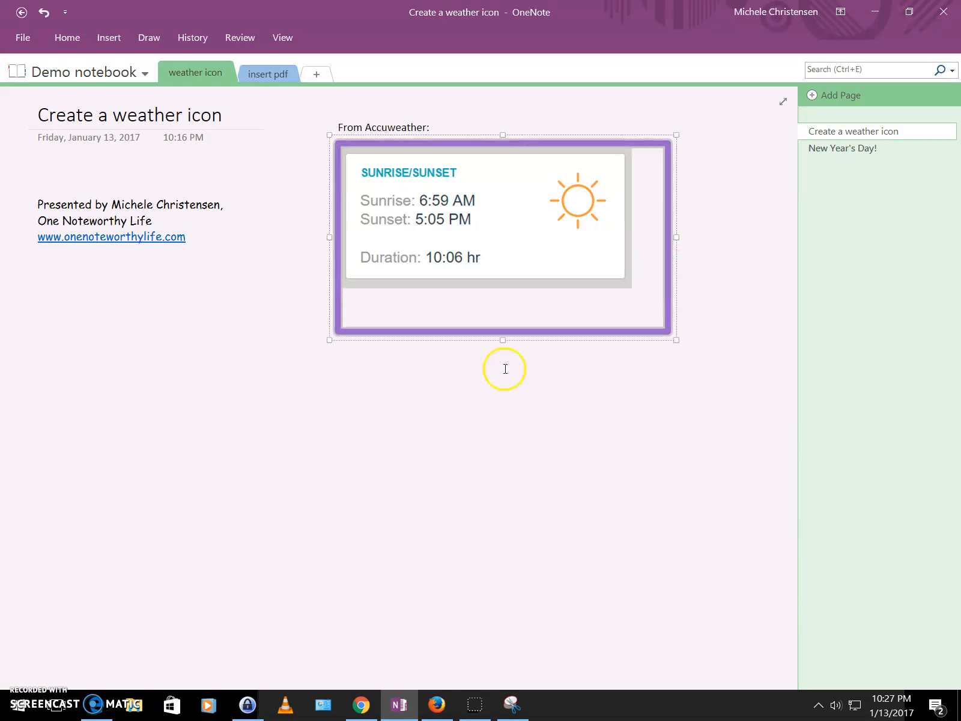
left_click(511, 242)
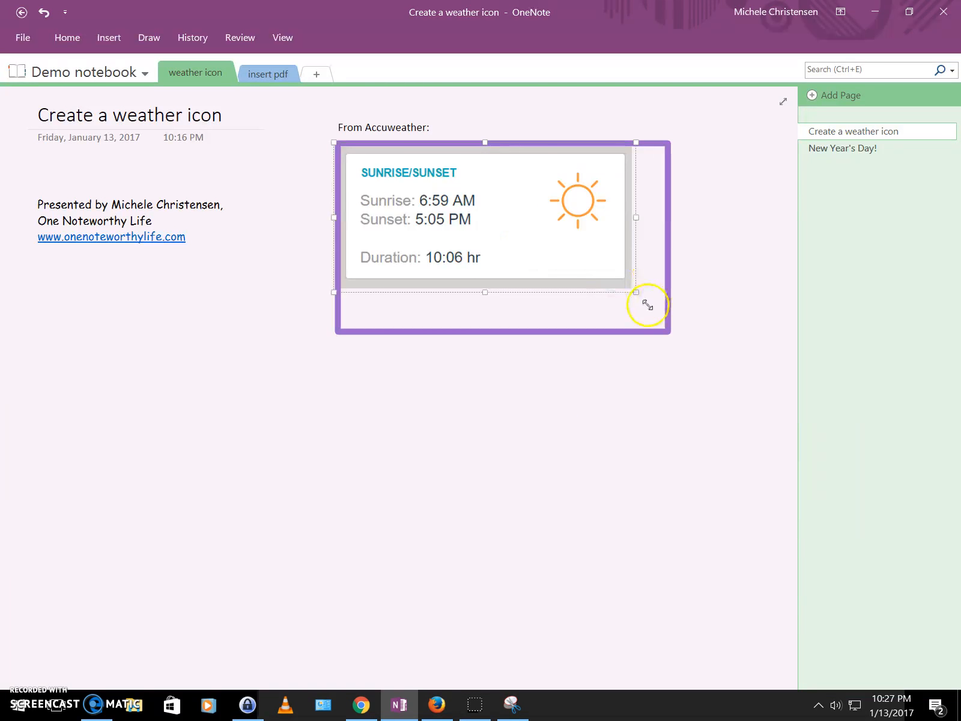
left_click_drag(638, 294, 659, 319)
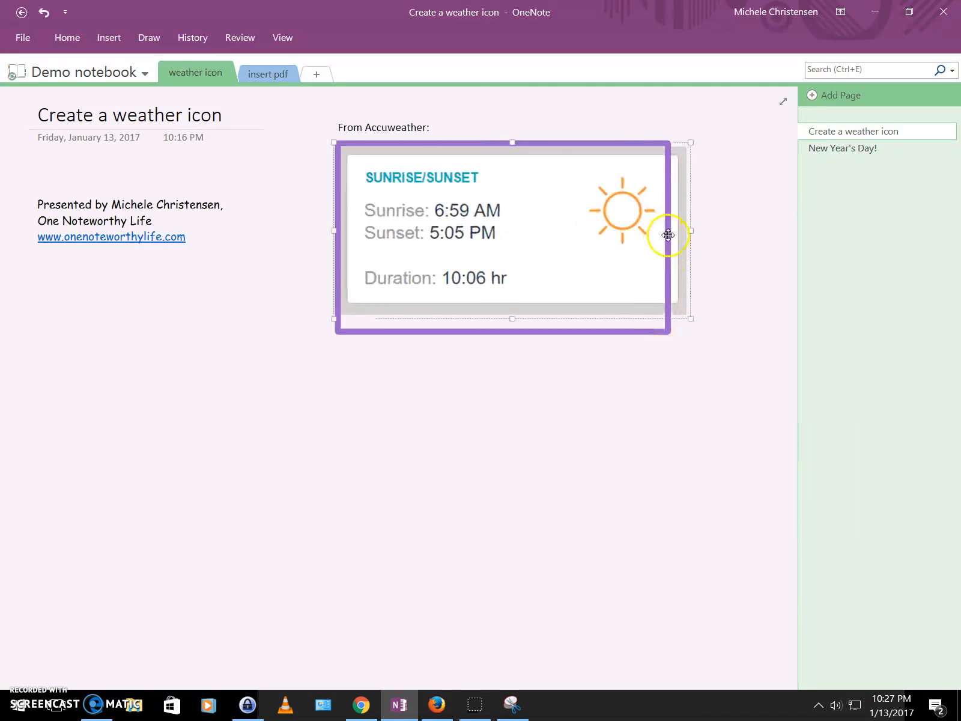
Step: Adjust the frame's position and left, bottom and top edges to fit snugly around the snip
left_click(668, 235)
left_click_drag(671, 237, 678, 238)
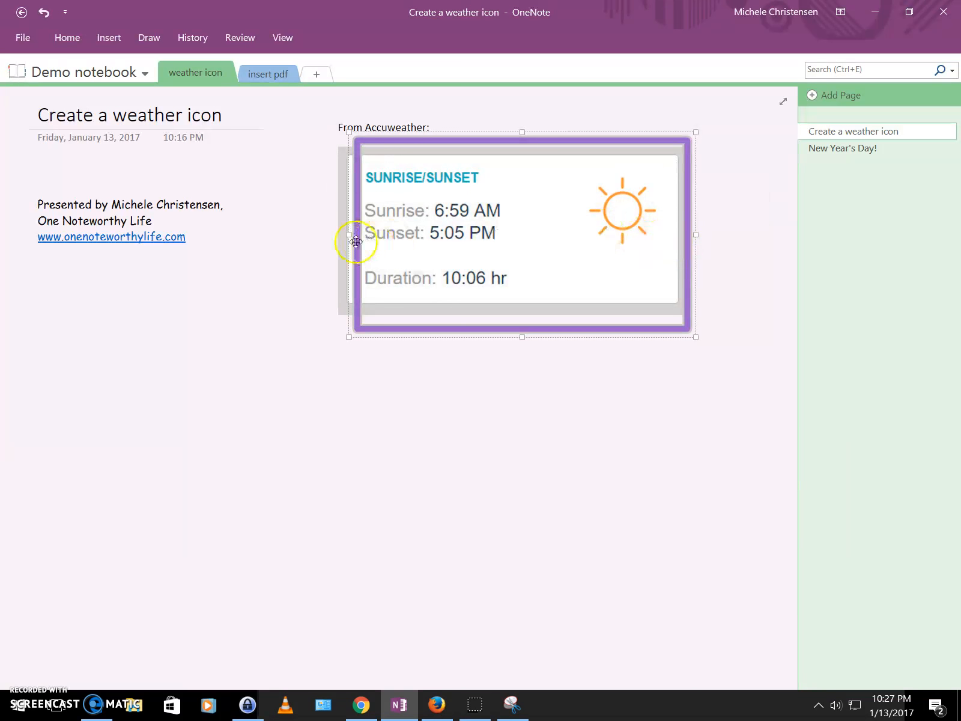
left_click_drag(349, 236, 332, 235)
left_click_drag(507, 330, 507, 320)
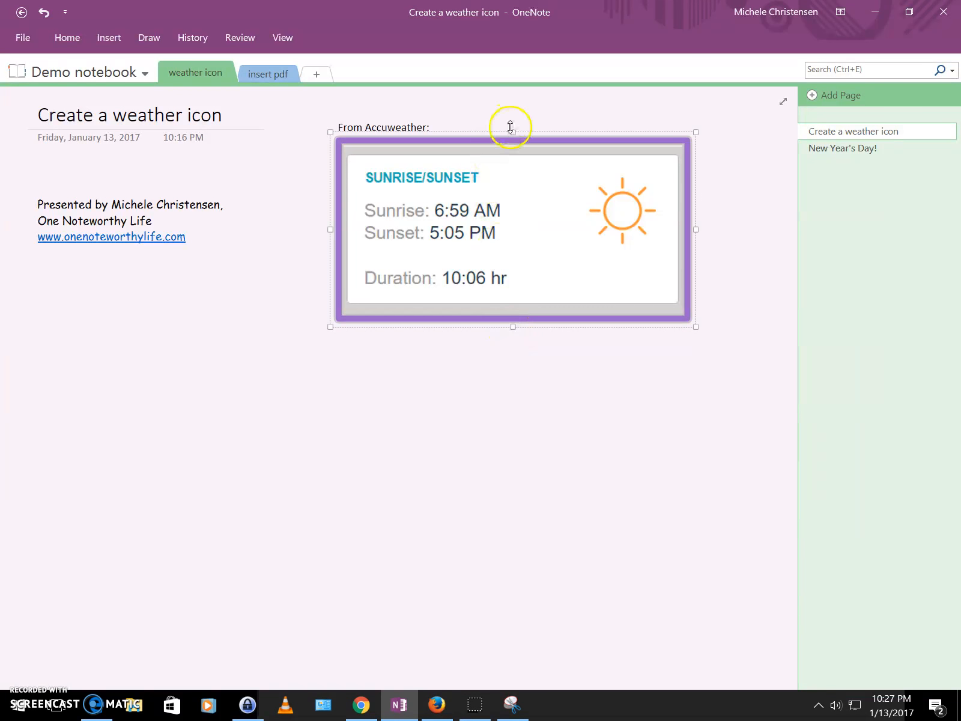
left_click_drag(513, 130, 515, 133)
left_click(527, 408)
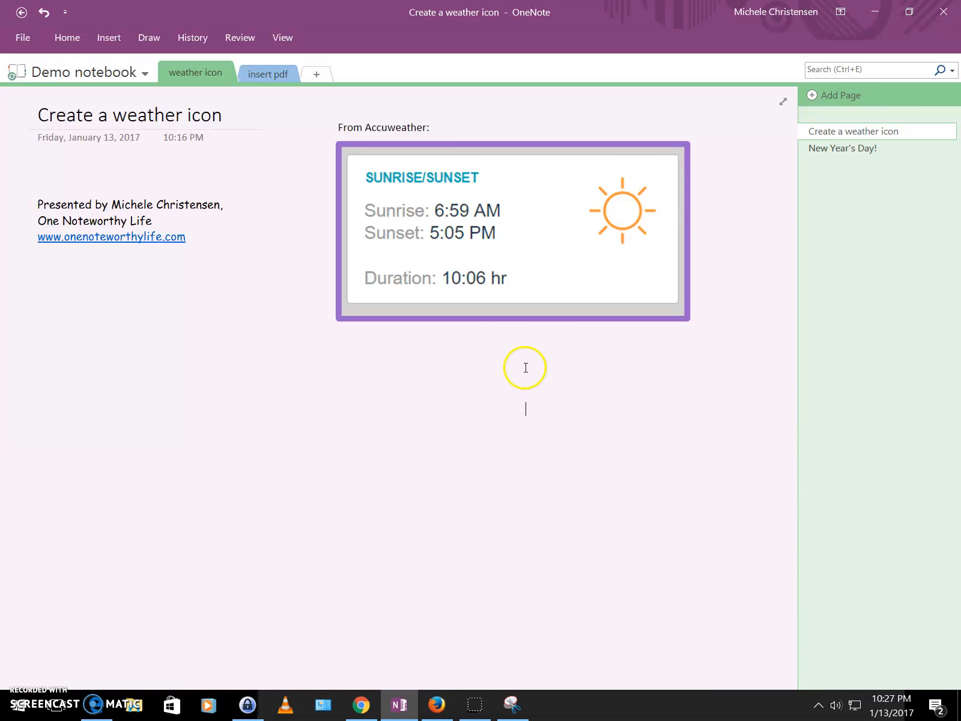
Step: Change the rectangle to a thinner red line via its pen properties
left_click(687, 251)
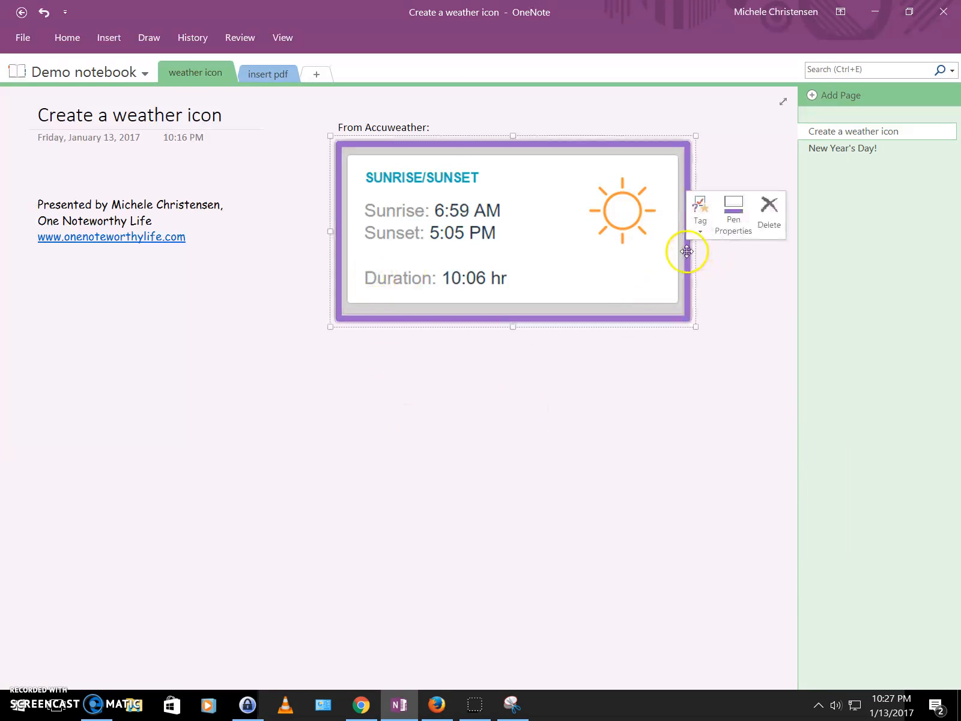
left_click(729, 214)
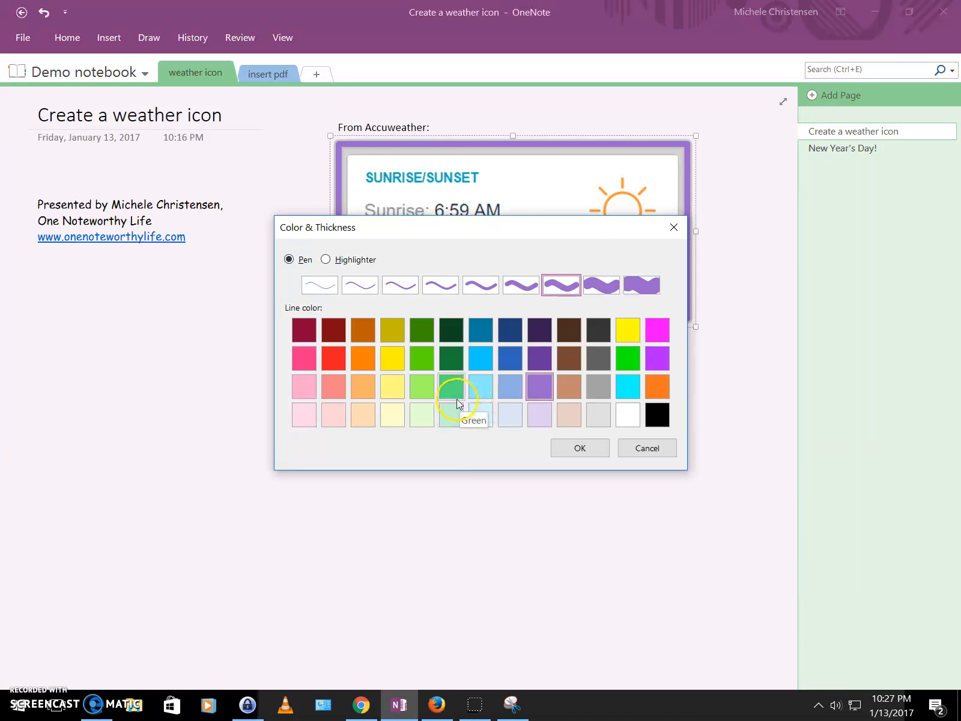
left_click(333, 359)
left_click(484, 285)
left_click(577, 448)
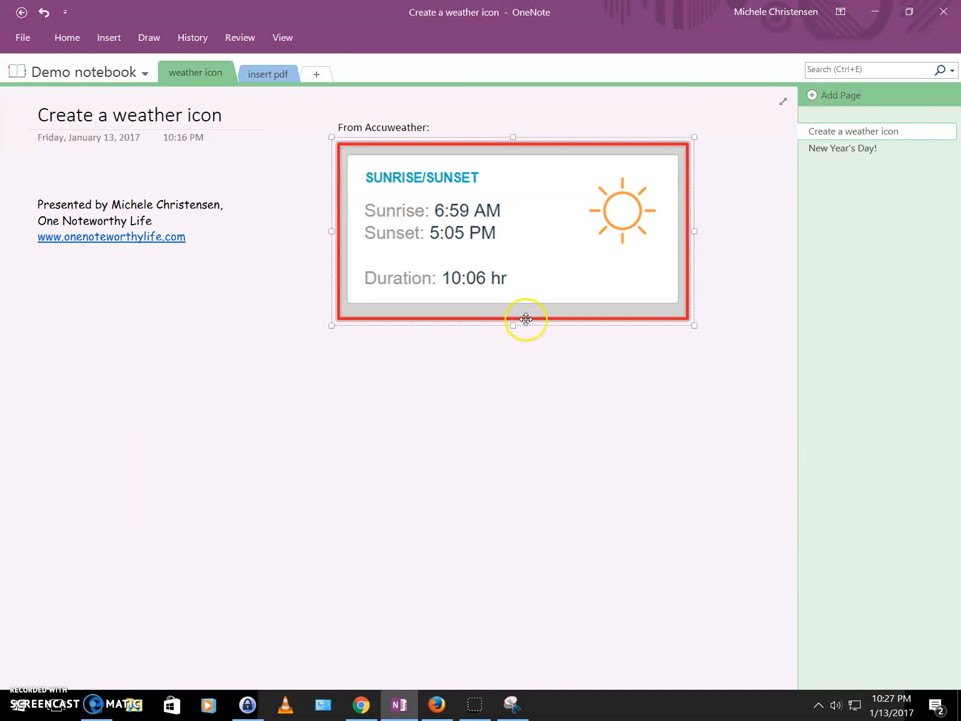
Step: Recolour the rectangle orange, then open the New Year's Day! page
mouse_move(700, 240)
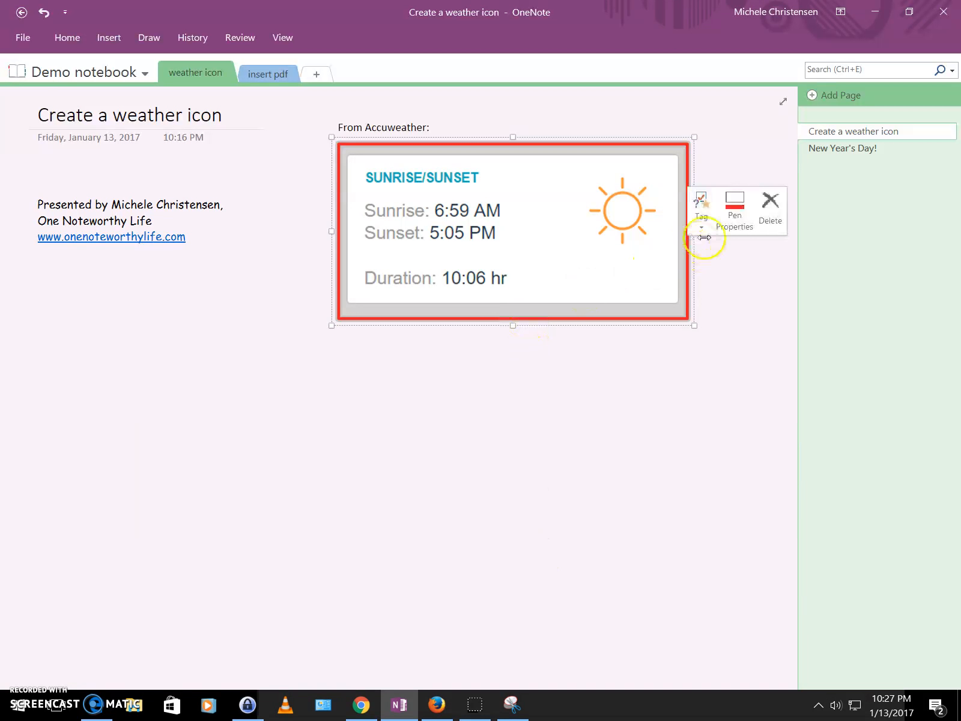
left_click(744, 213)
left_click(363, 358)
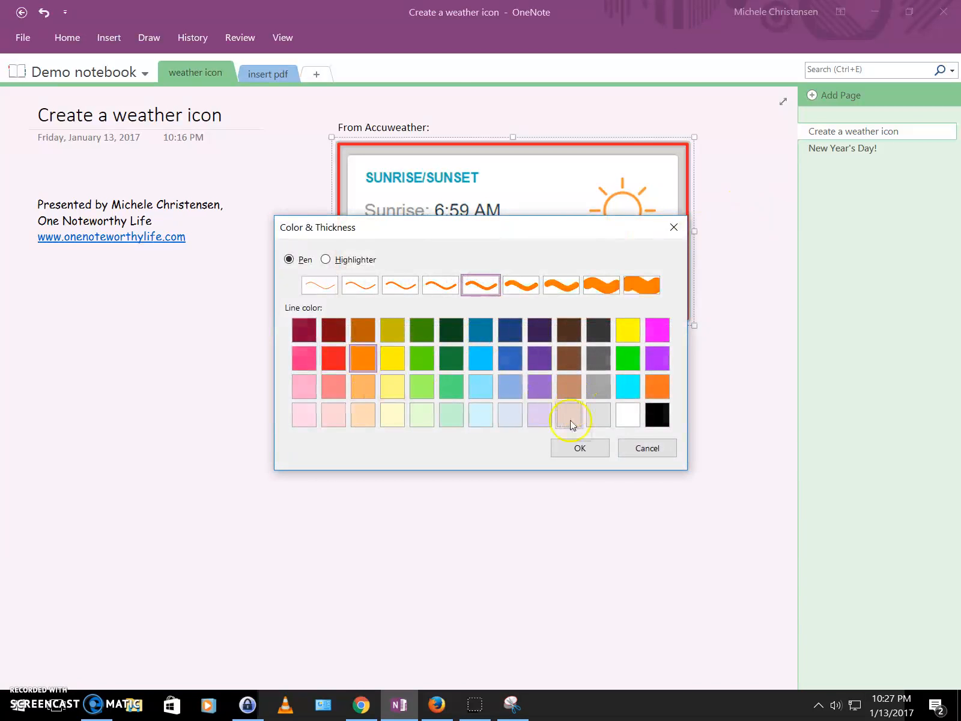
left_click(574, 448)
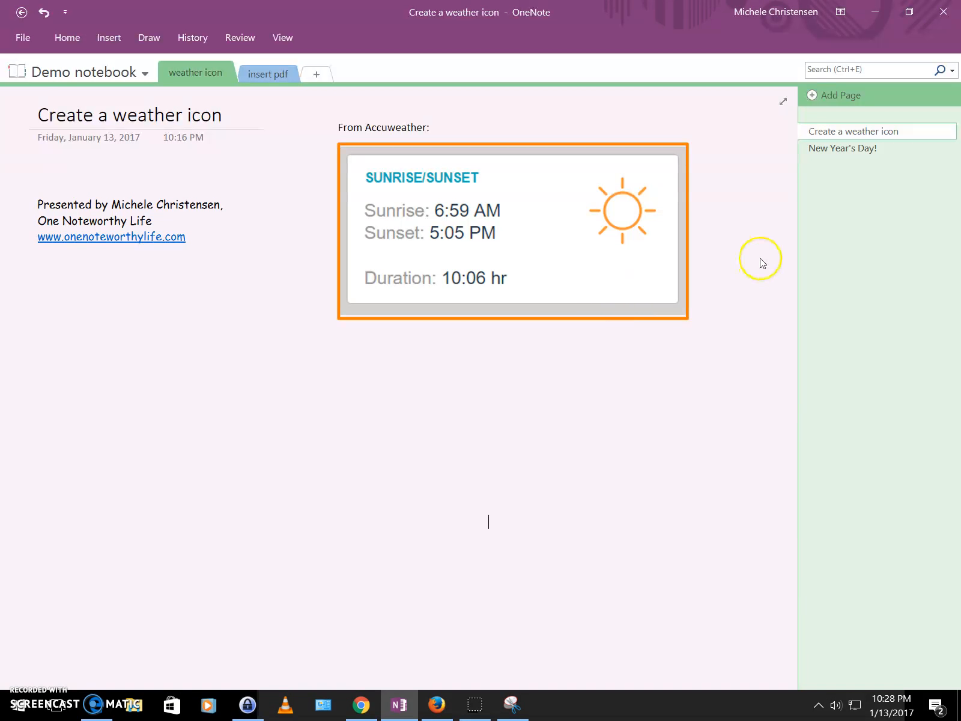
left_click(829, 152)
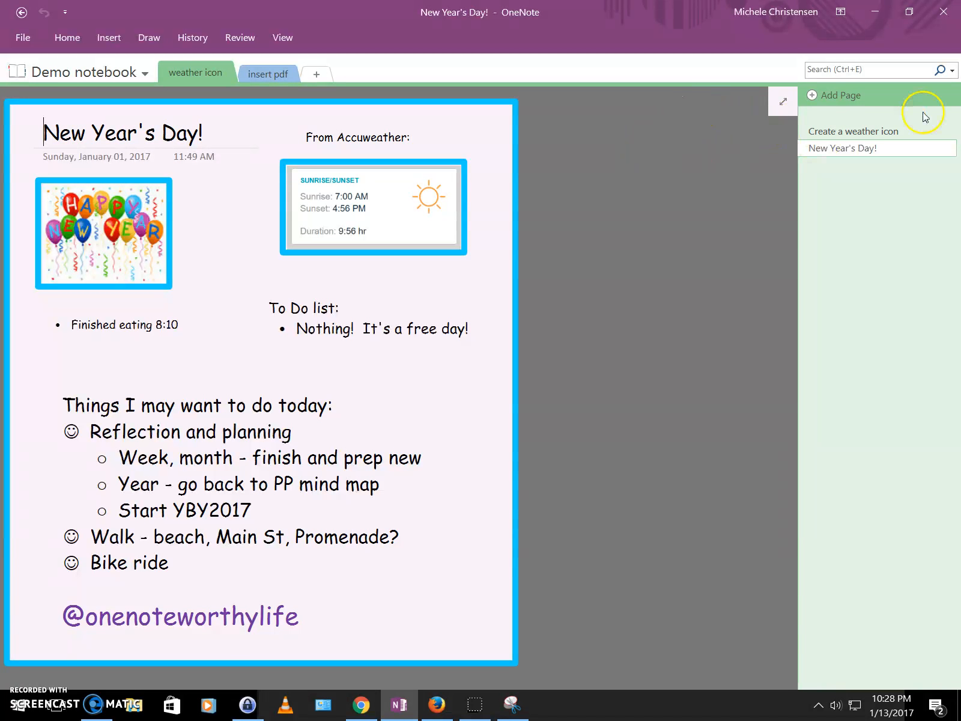
left_click(879, 132)
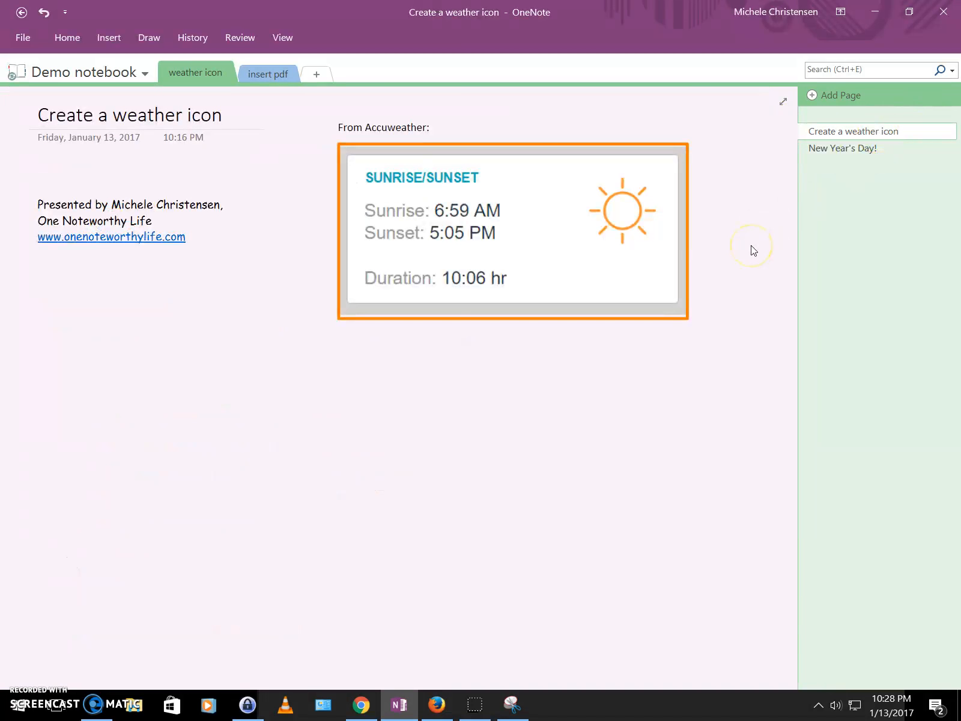